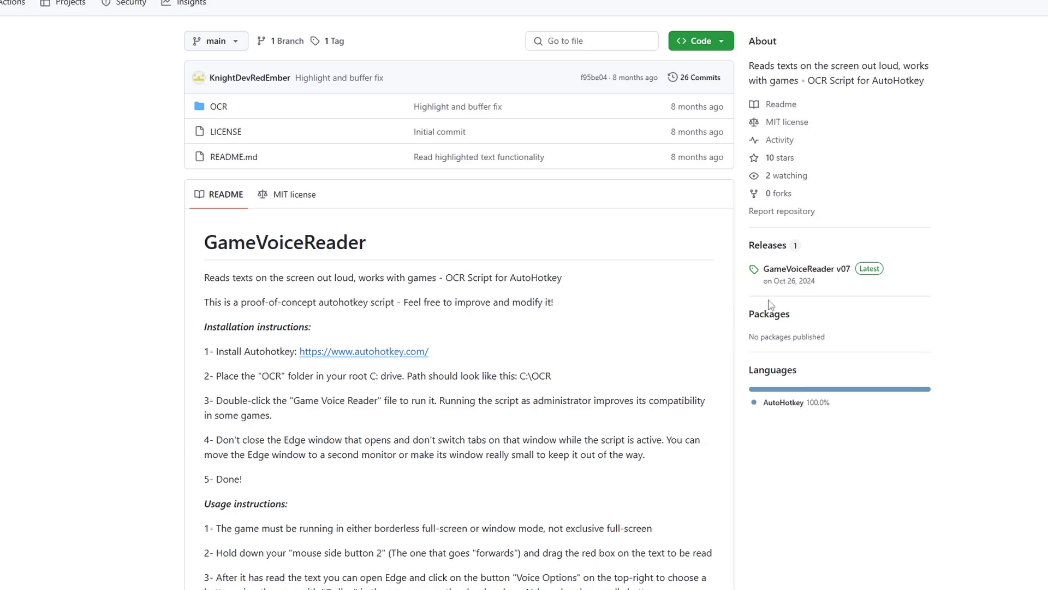
- View the downloadable assets of the GameVoiceReader v07 release and return to the repository's main page
left_click(871, 272)
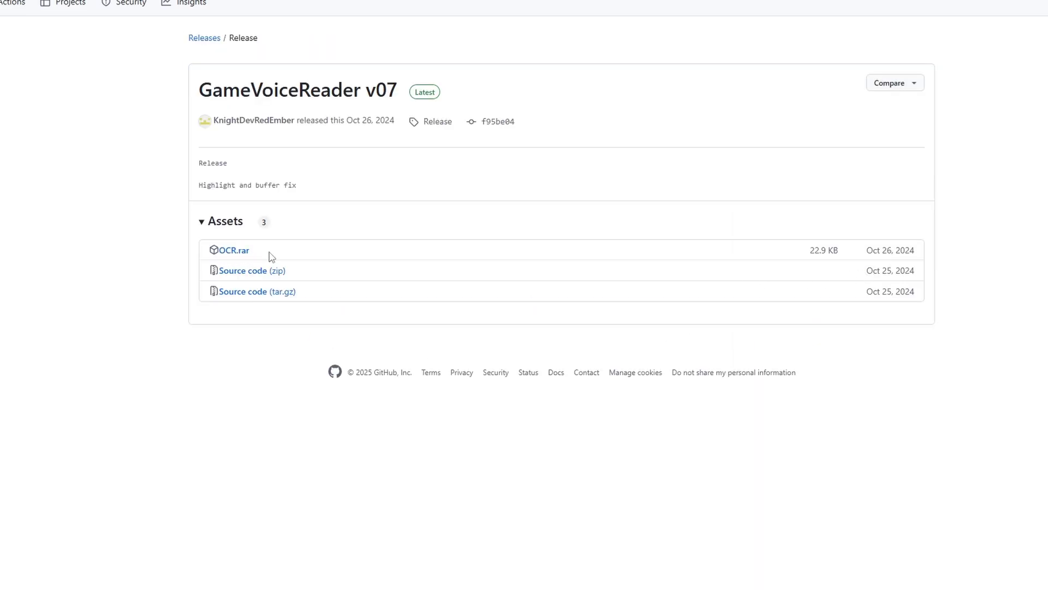
key("alt+Left")
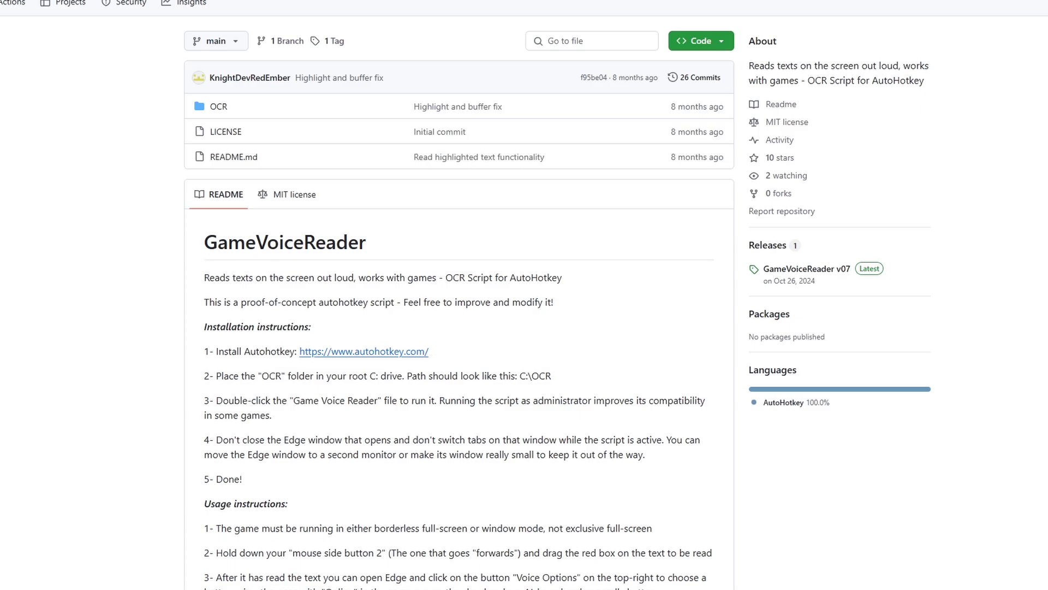
- Switch to File Explorer, inspect the Game Voice Reader.ahk script in C:\OCR, and minimise the window
left_click(141, 585)
left_click(400, 298)
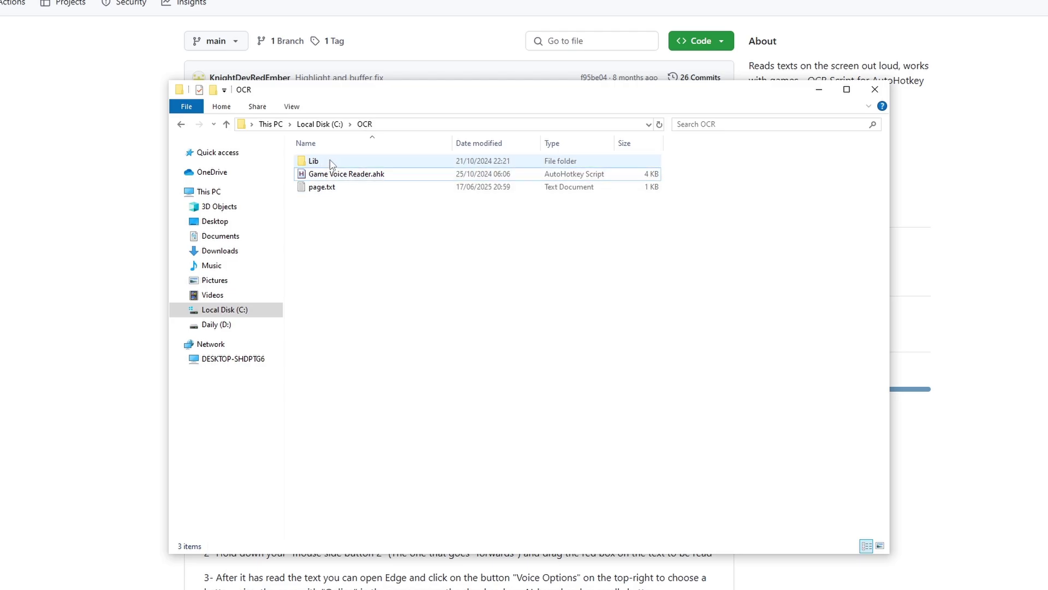
left_click(370, 238)
left_click(352, 174)
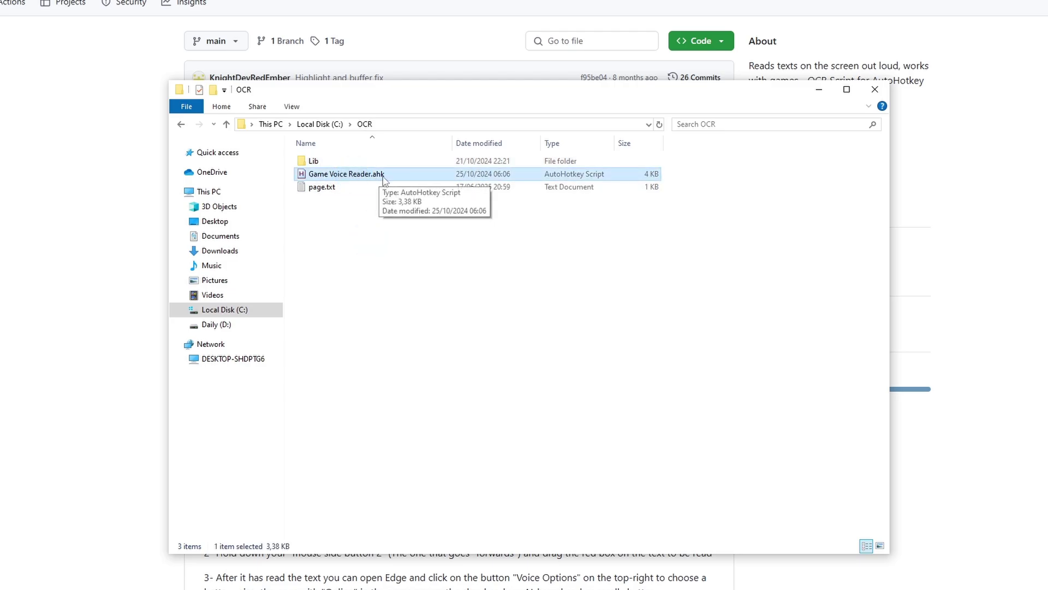
left_click(818, 89)
- Open the AutoHotkey website linked in the README's installation instructions and go to its download option
left_click(216, 375)
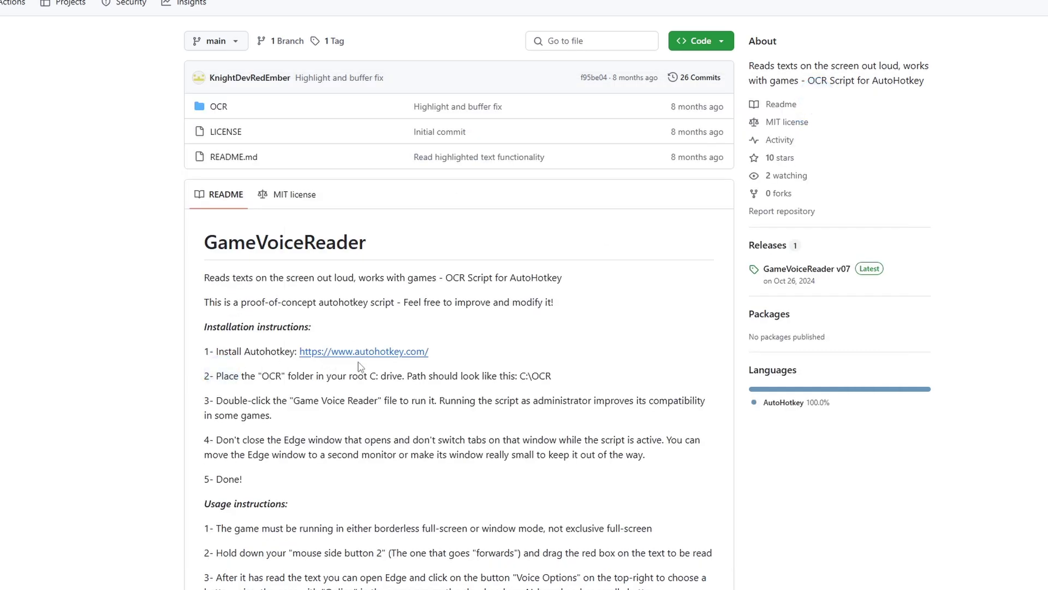
left_click(376, 354)
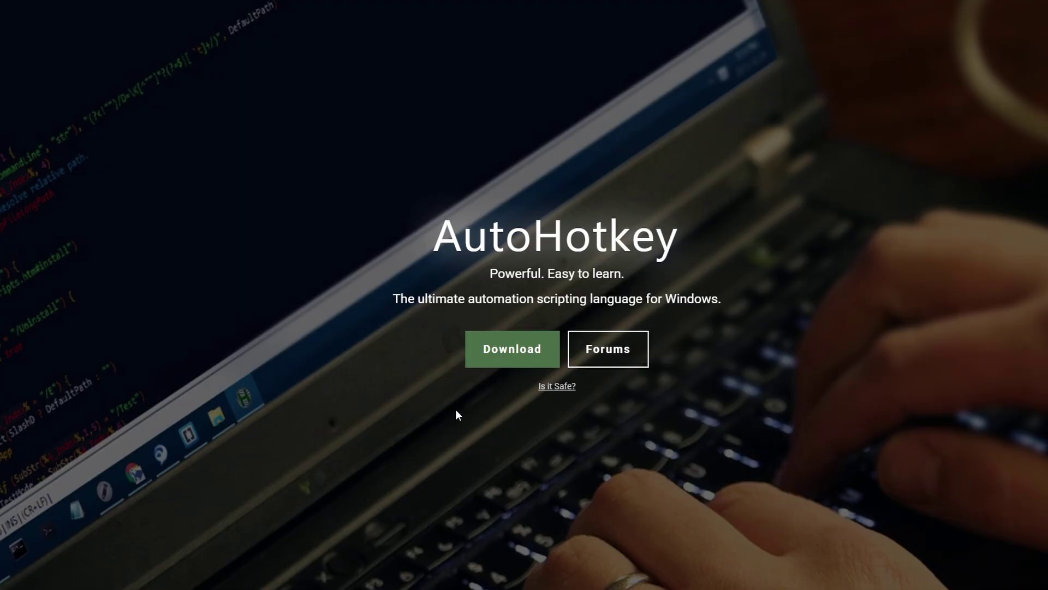
left_click(501, 360)
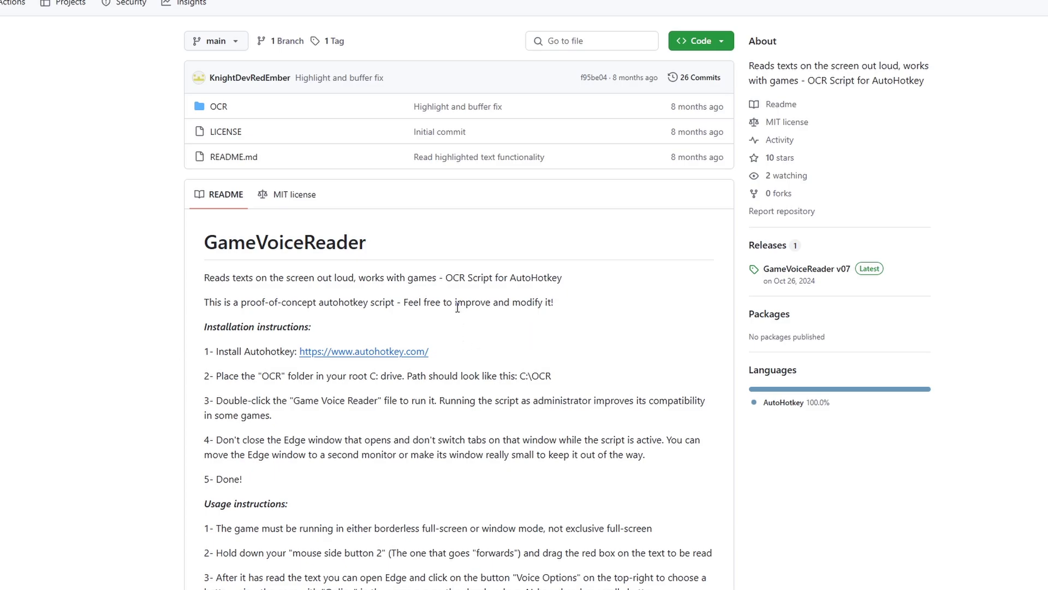
- Examine the README's note about modifying the script and its usage instruction for reading highlighted text with mouse side button 2
left_click_drag(457, 303, 555, 301)
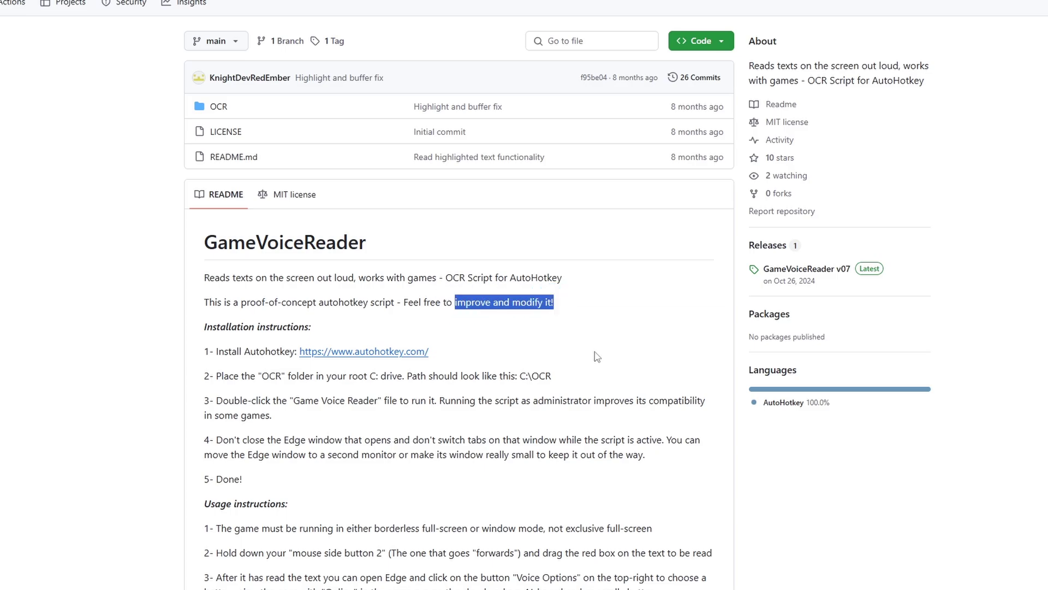
left_click(552, 343)
scroll(383, 425, "down", 3)
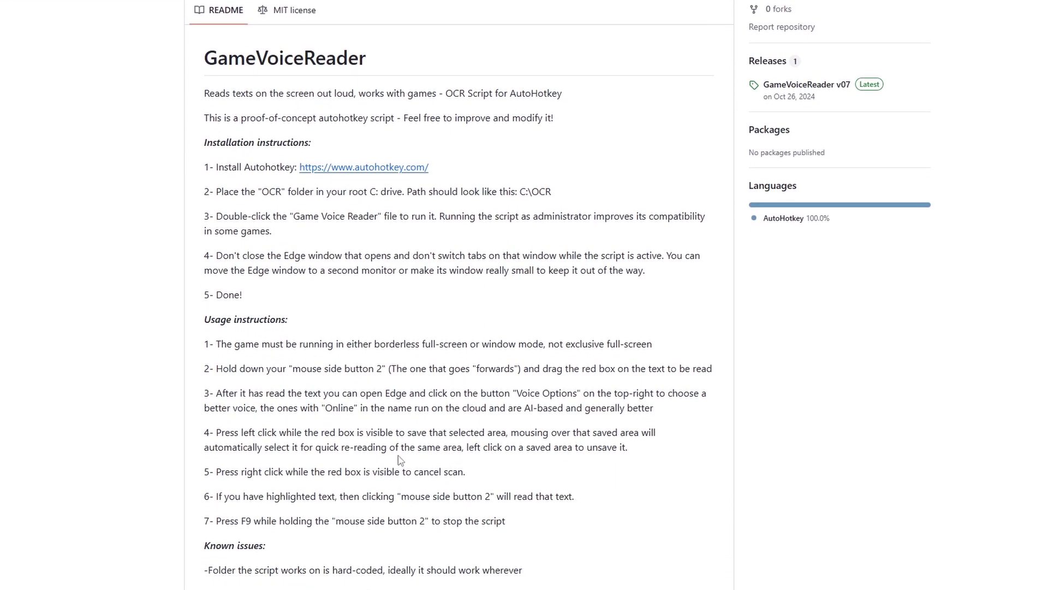
left_click_drag(402, 495, 487, 496)
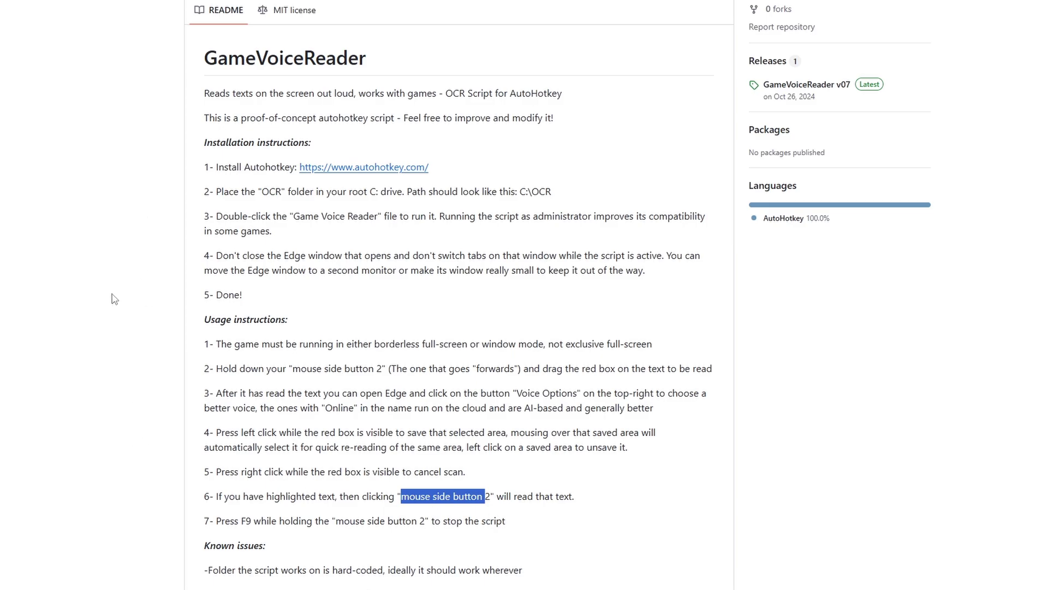
left_click(110, 100)
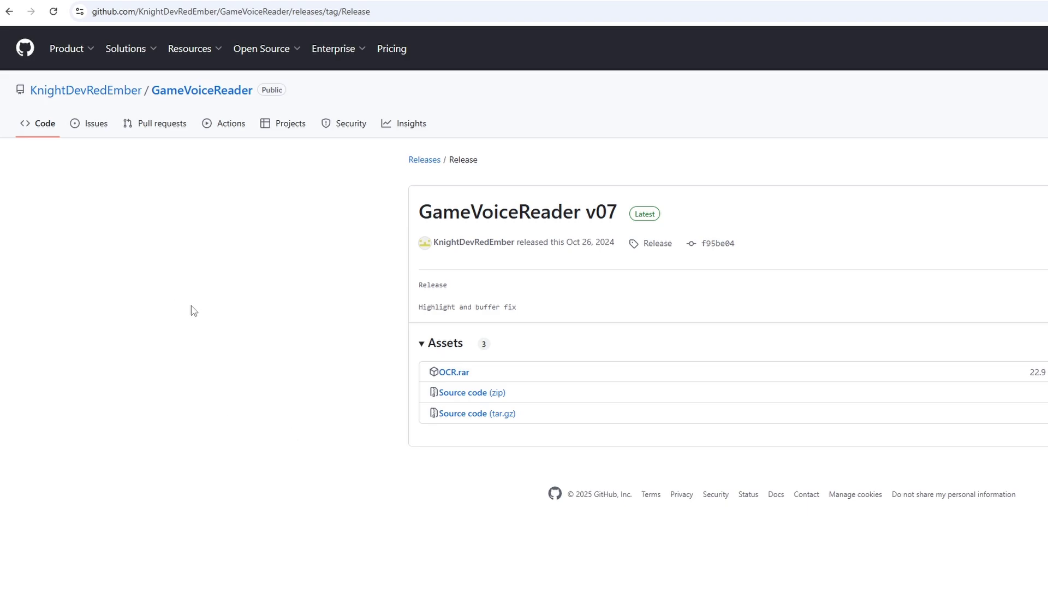
- In the game, talk to Ang the Ephemeral and mark the dialogue text with the scan box for reading aloud
left_click_drag(140, 261, 309, 419)
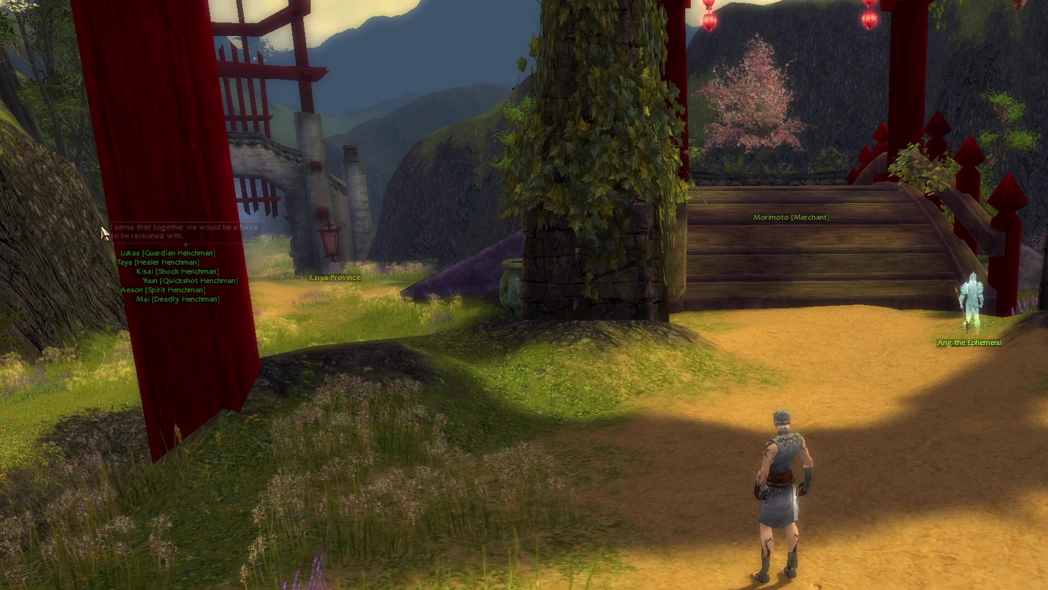
left_click(973, 314)
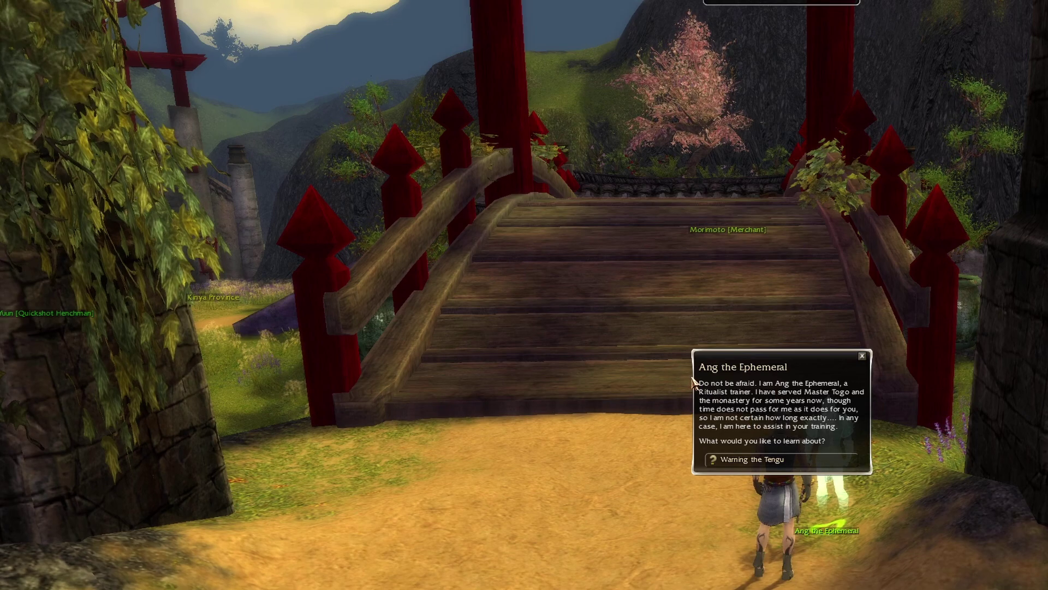
left_click_drag(691, 376, 877, 455)
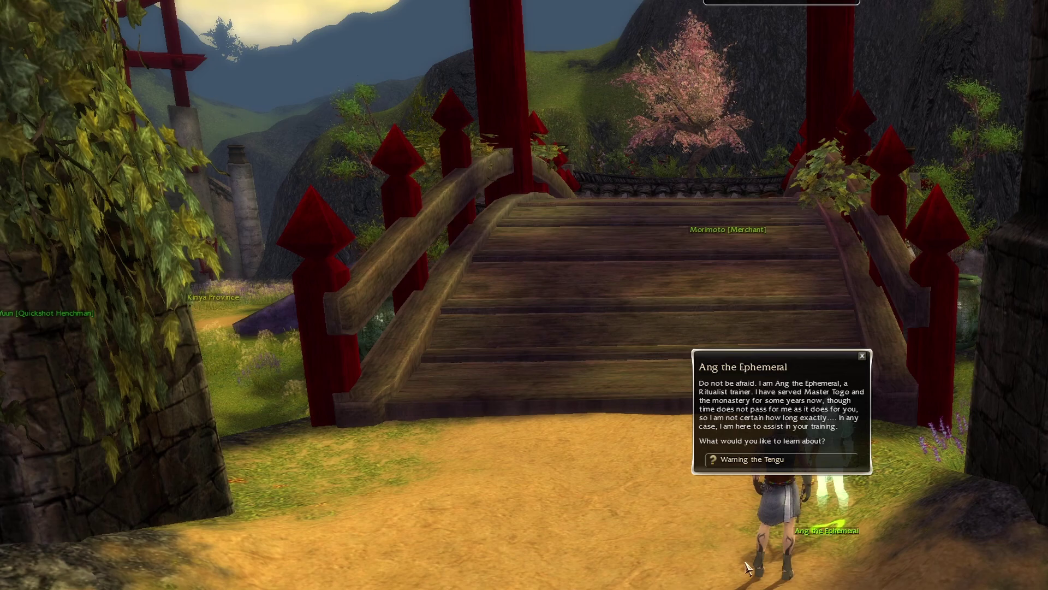
- Switch to Edge and check the scanned dialogue in page.txt for misrecognised words
key("alt+Tab")
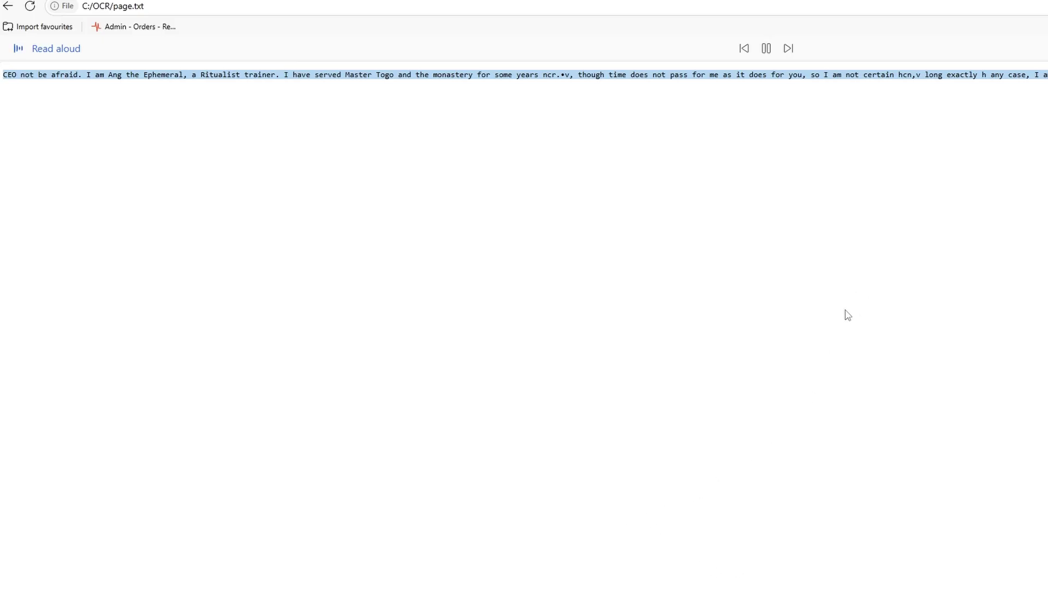
double_click(14, 74)
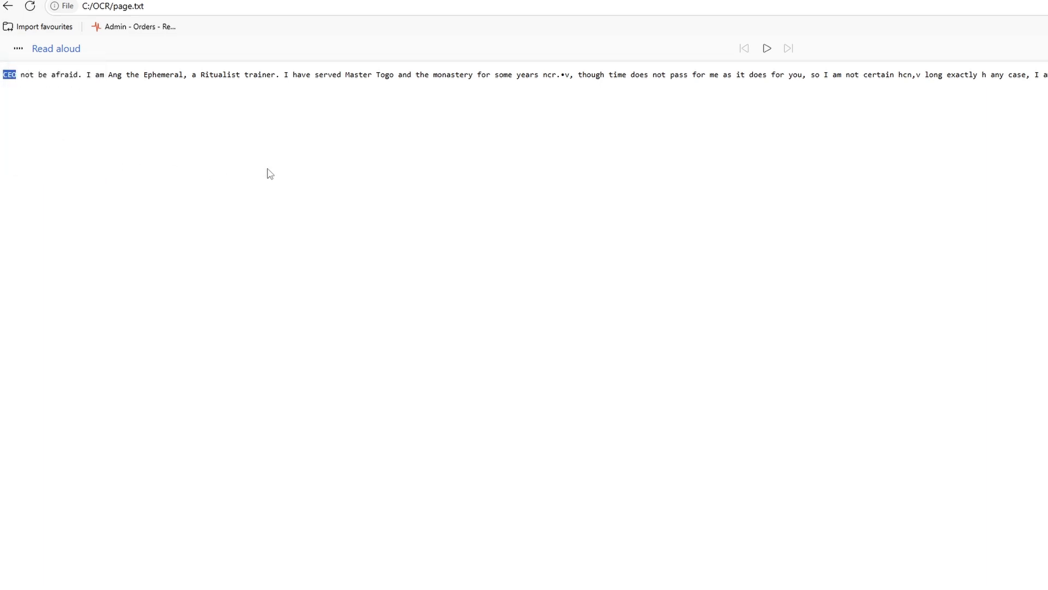
left_click_drag(544, 75, 571, 77)
left_click_drag(899, 75, 913, 75)
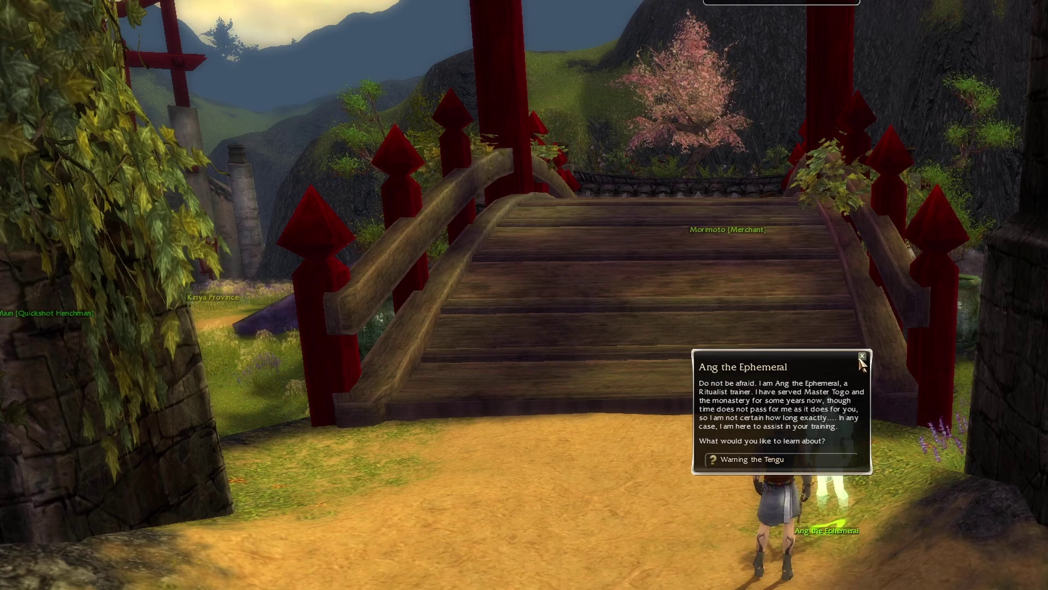
- Back in the game, close Ang the Ephemeral's dialogue and display the Death Nova skill description
left_click(863, 356)
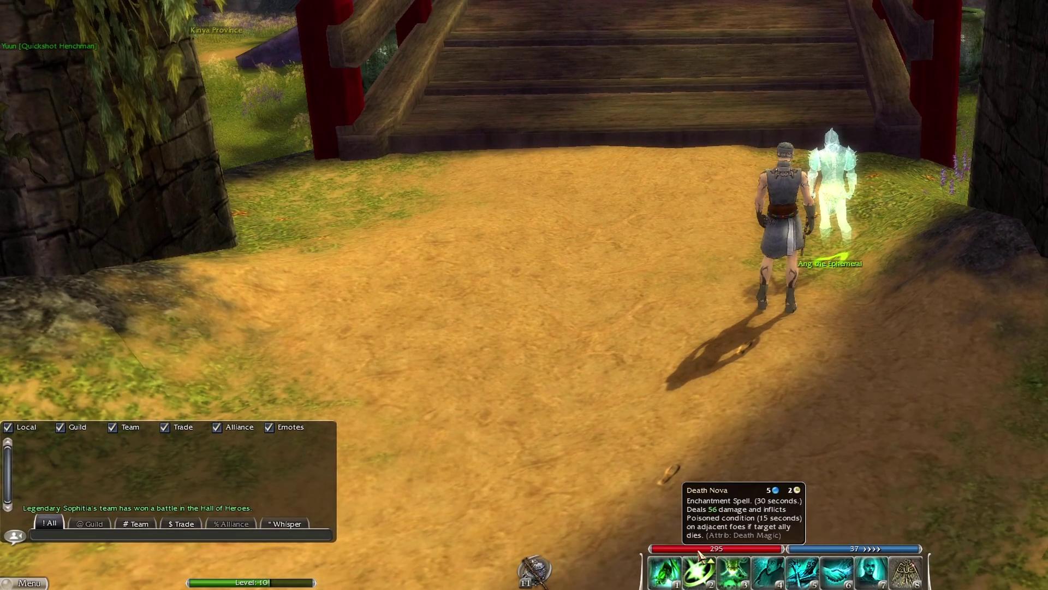
mouse_move(704, 568)
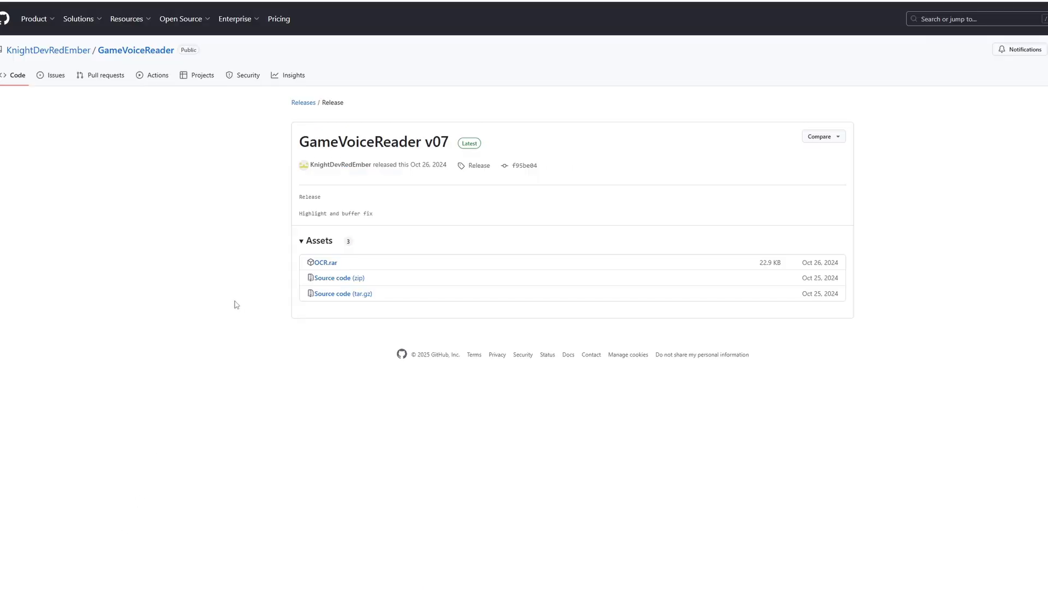
- Return to the README's instructions on GitHub and make the Edge window showing page.txt much narrower
left_click(229, 302)
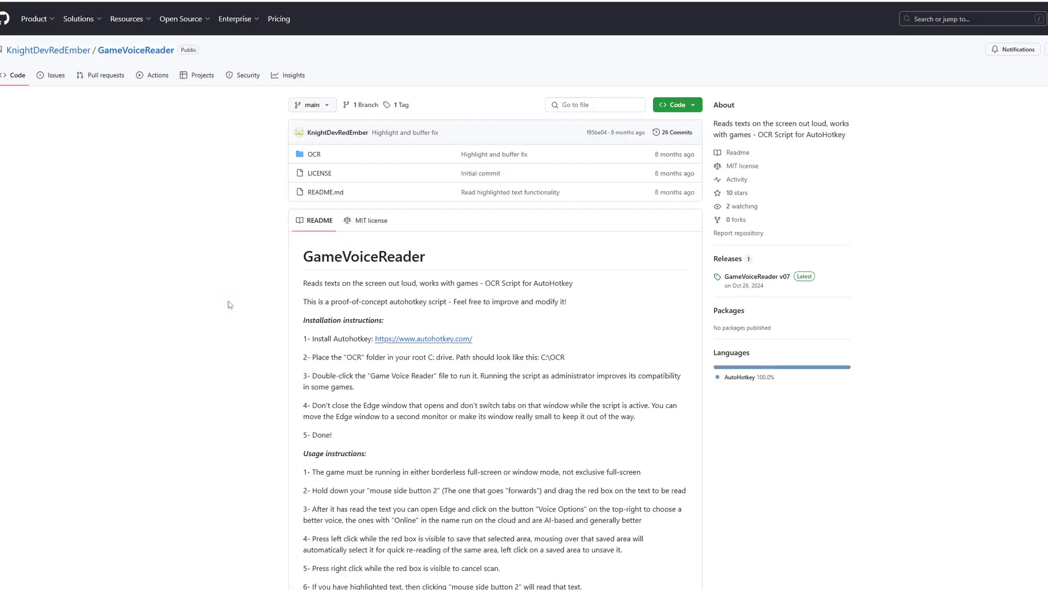
scroll(584, 324, "down", 3)
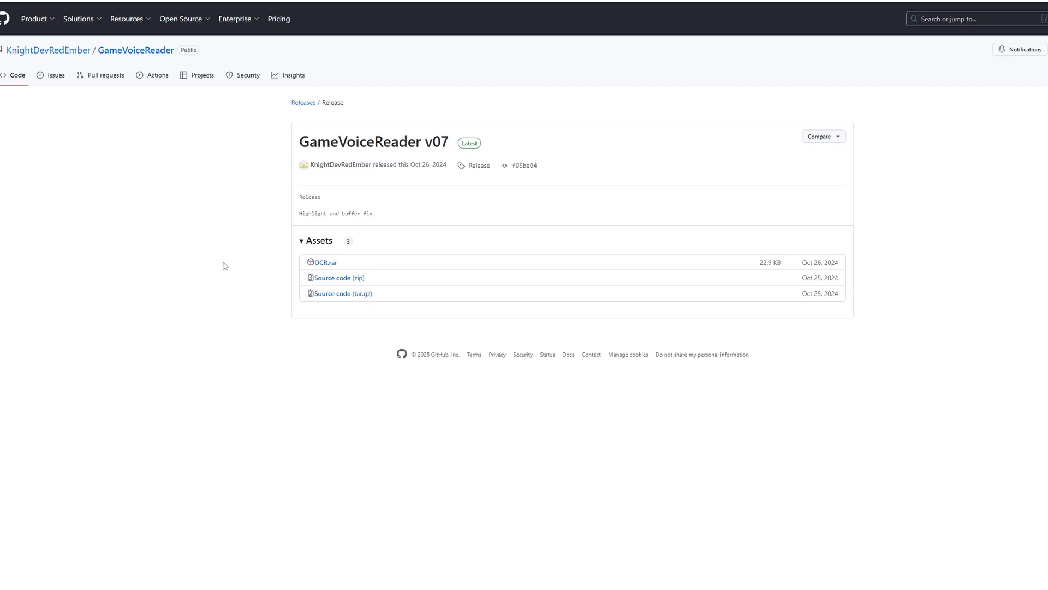
key("alt+Left")
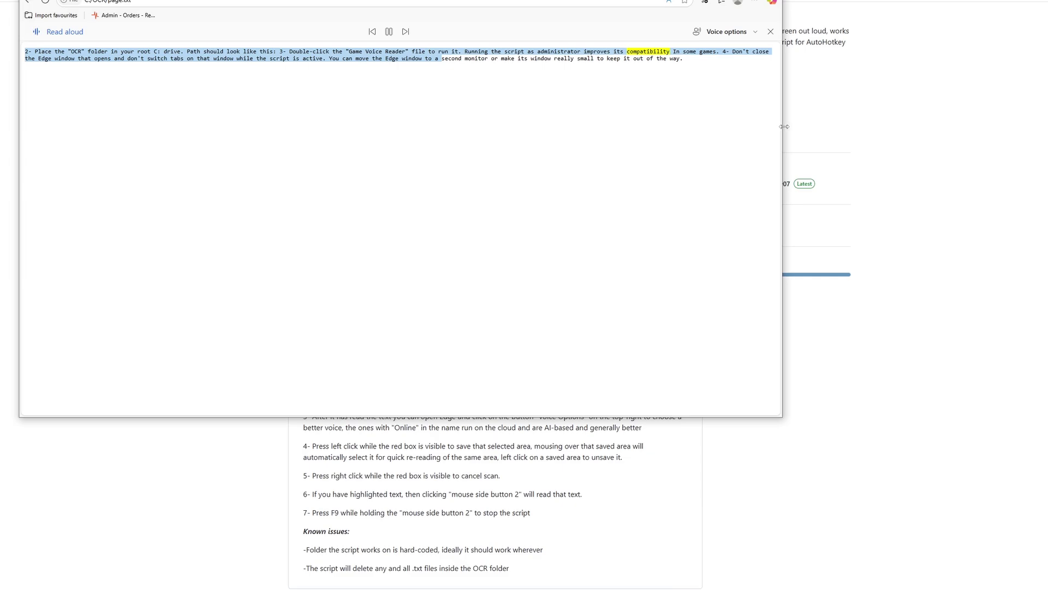
left_click_drag(785, 126, 288, 193)
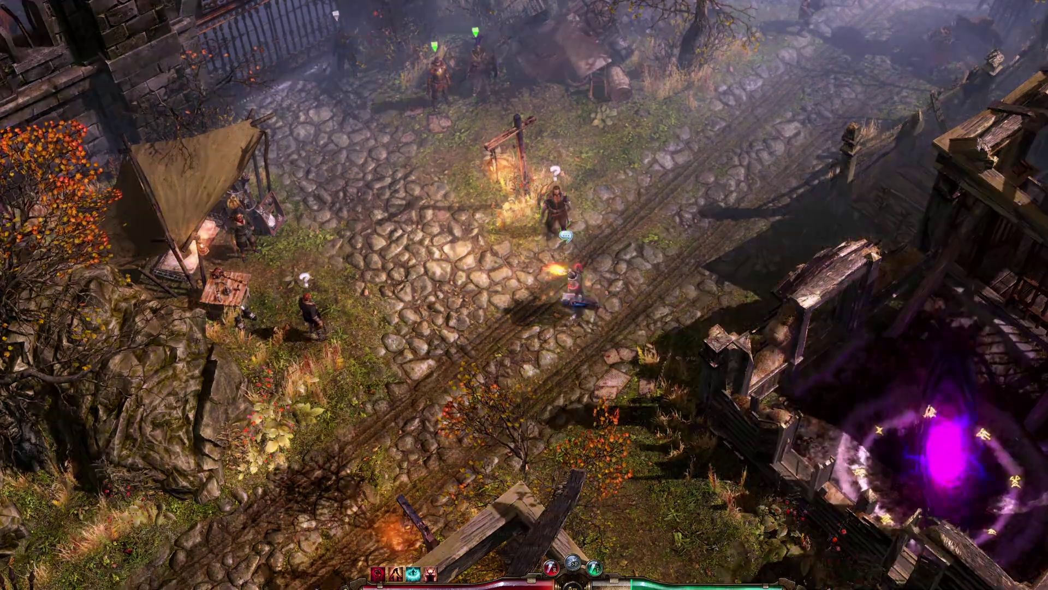
- In the second game, talk to John Bourbon and end the conversation with "I'm off to Burial Hill."
left_click(565, 236)
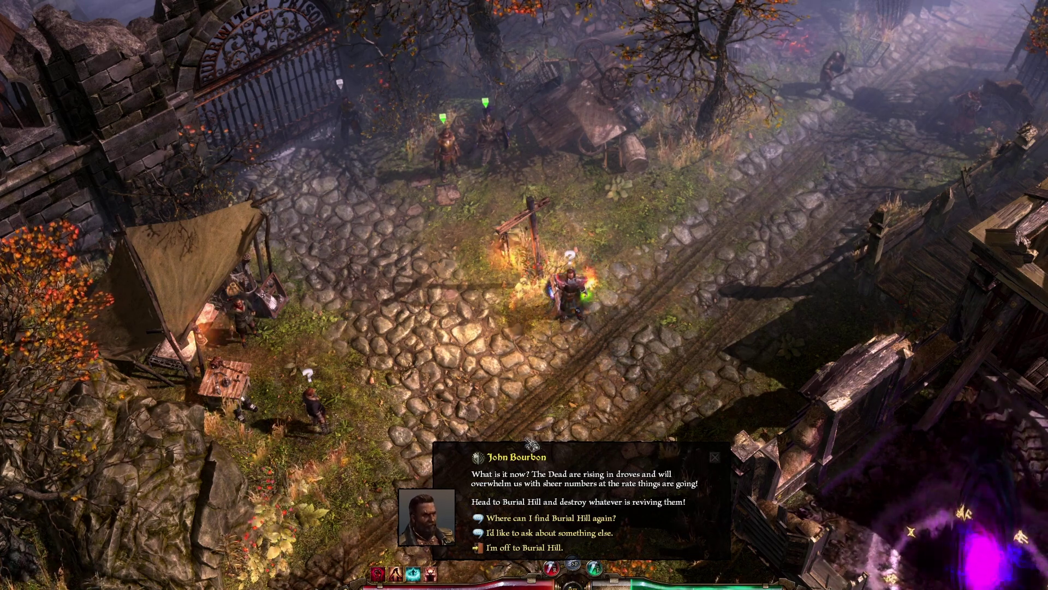
left_click(503, 547)
left_click(502, 421)
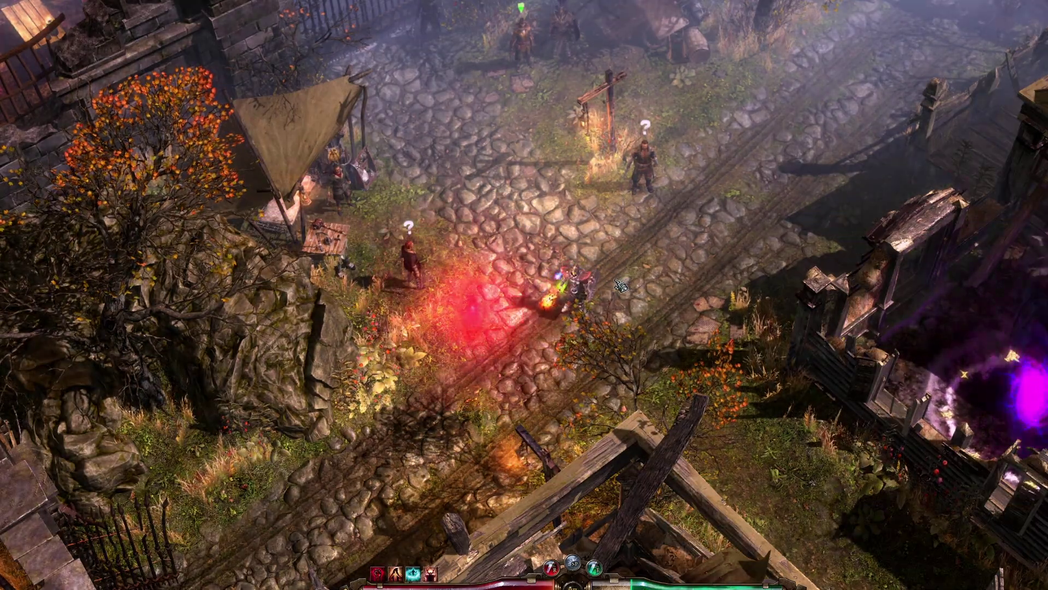
- Set the game's window mode to Windowed (Borderless) in the video options and return to the game
key("j")
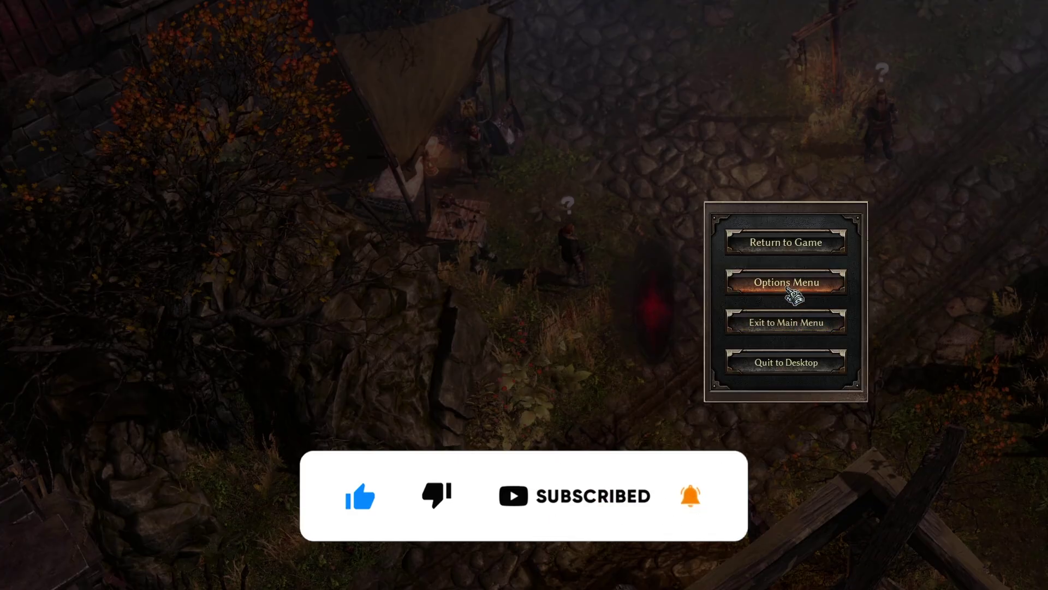
left_click(801, 290)
left_click(594, 157)
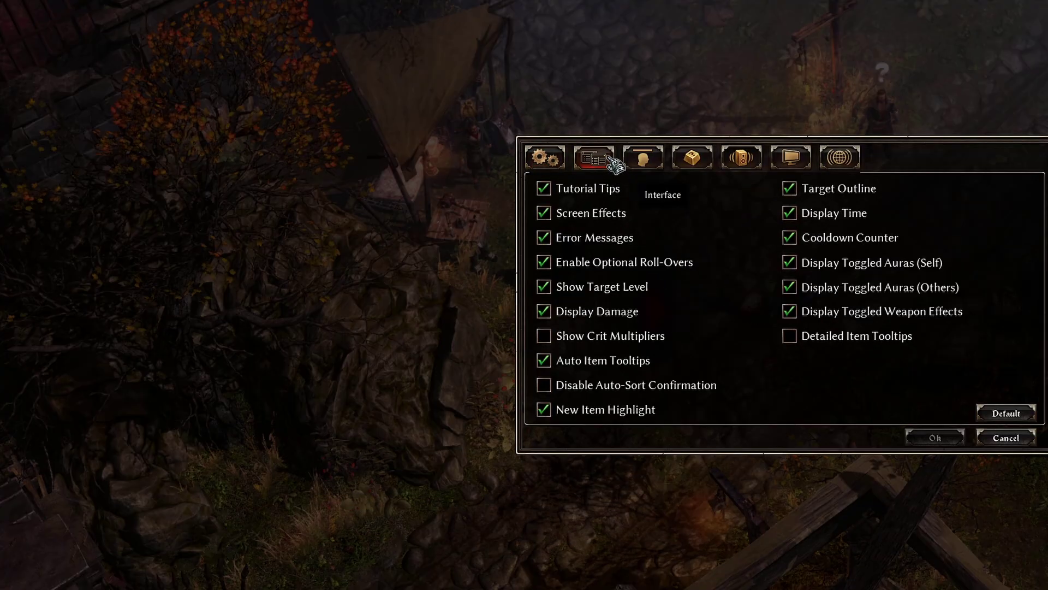
left_click(790, 158)
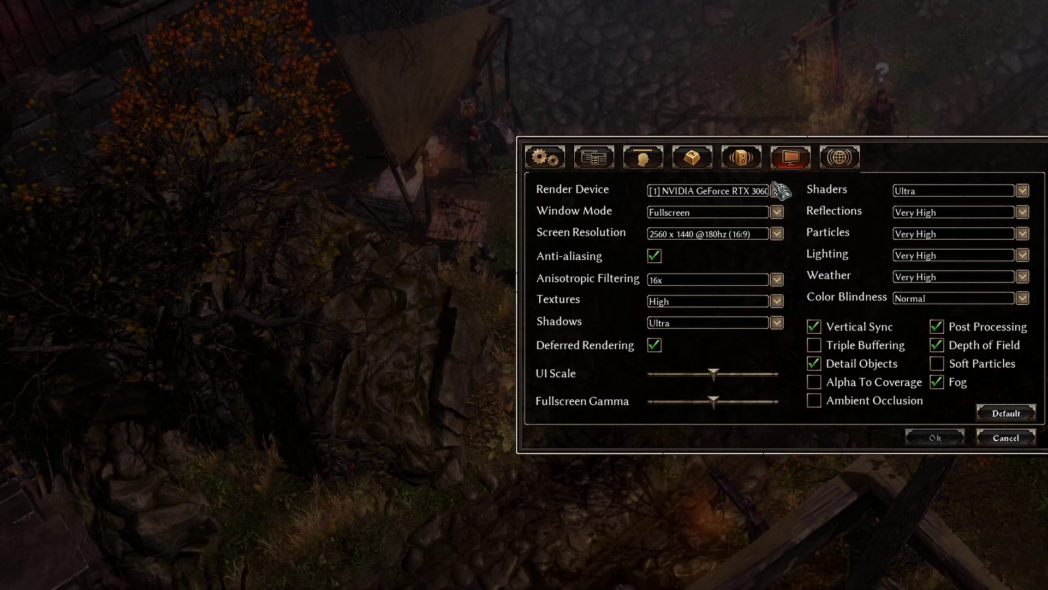
left_click(778, 214)
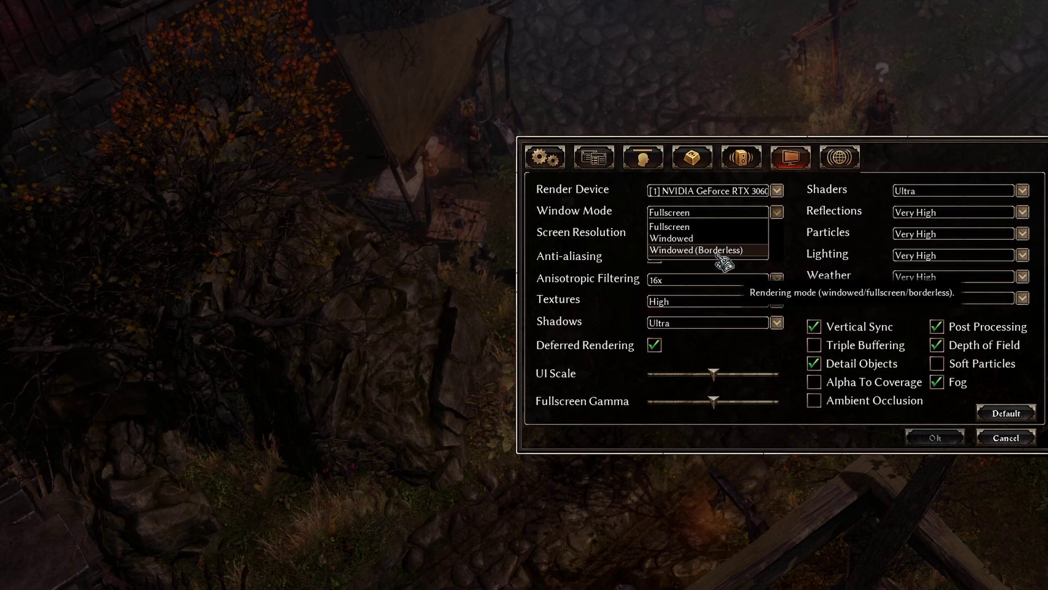
left_click(738, 252)
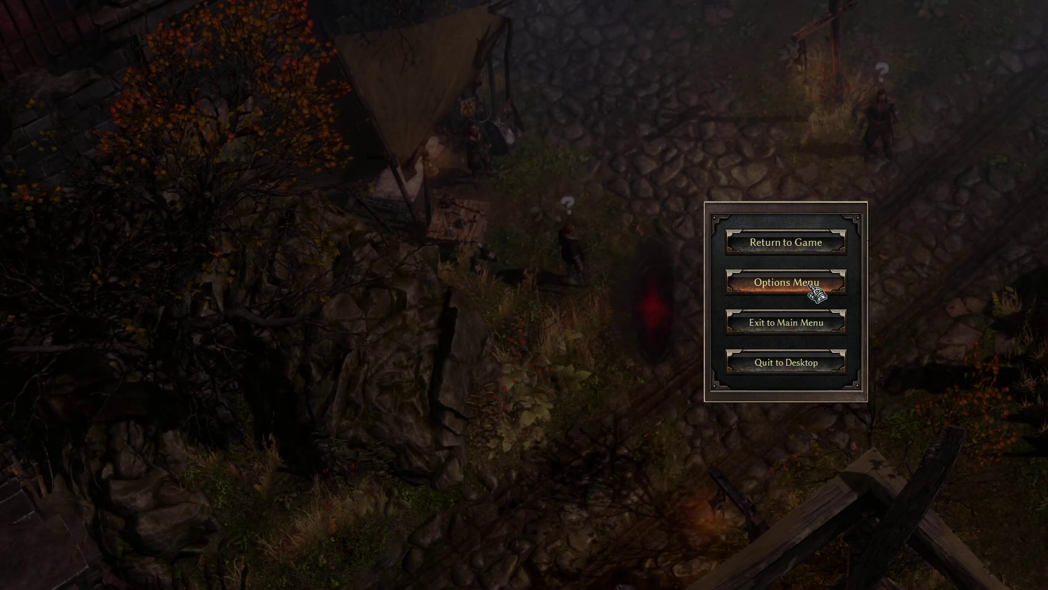
left_click(817, 293)
key("Escape")
key("Escape")
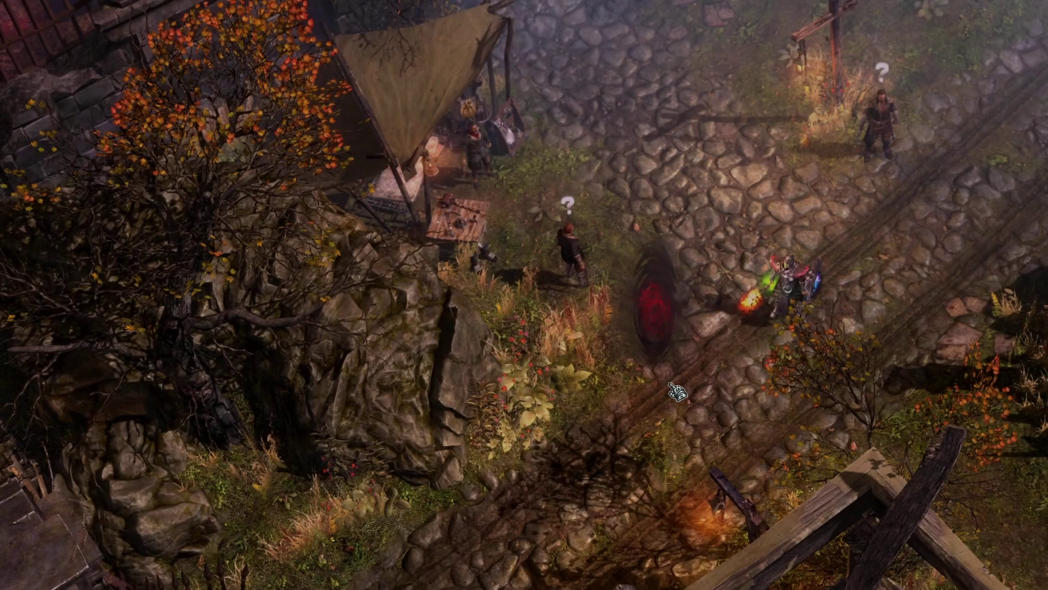
- Show the Nicholas Balthazar bounty in the quest journal and mark its description and objectives for reading aloud
key("j")
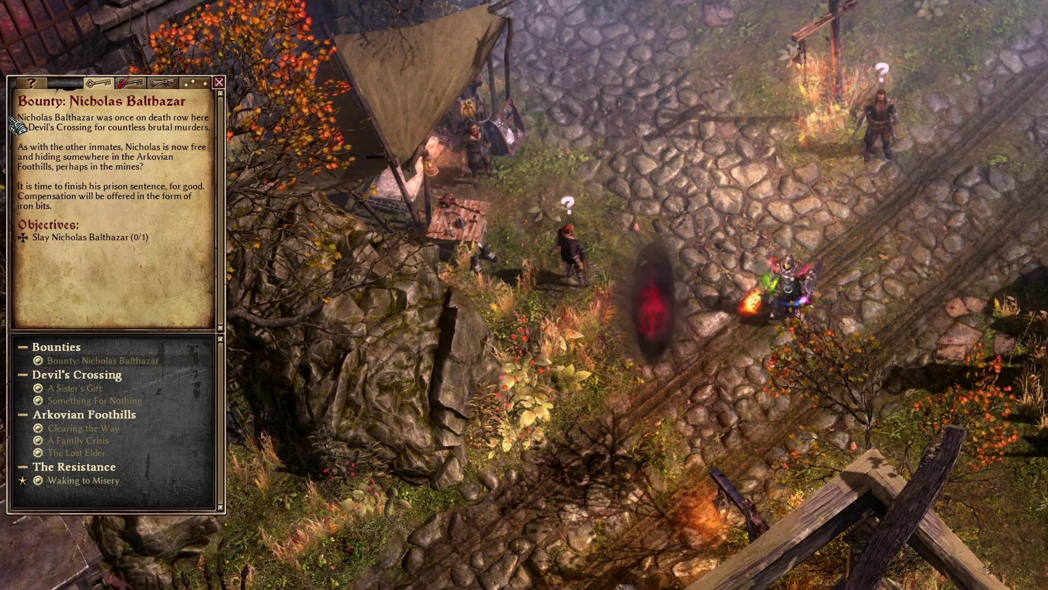
left_click_drag(14, 108, 212, 254)
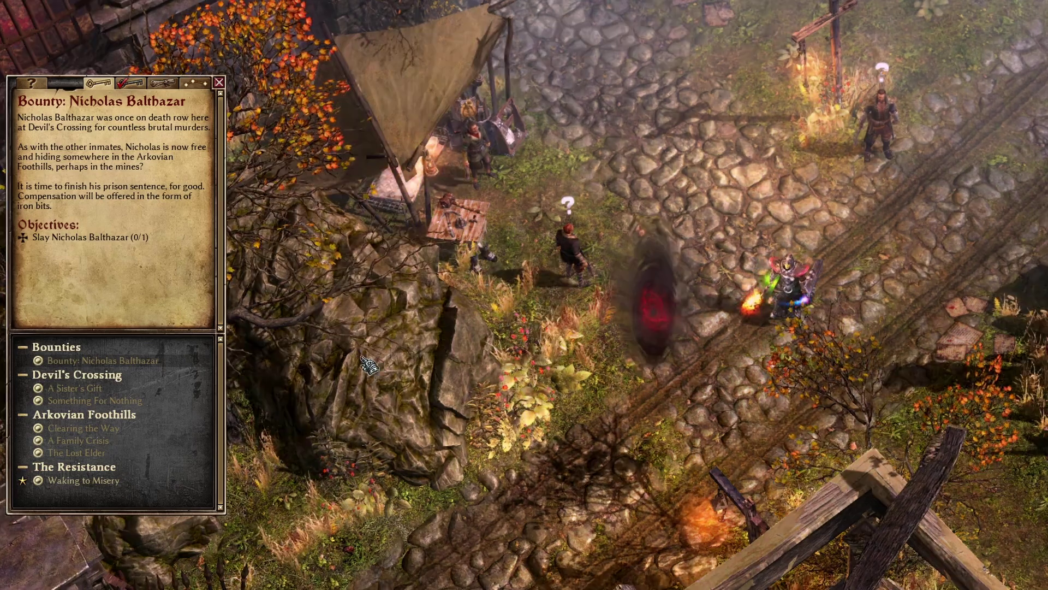
- Switch to the Edge window showing page.txt and browse the available Read aloud voices down through the English (United Kingdom) entries
key("alt+Tab")
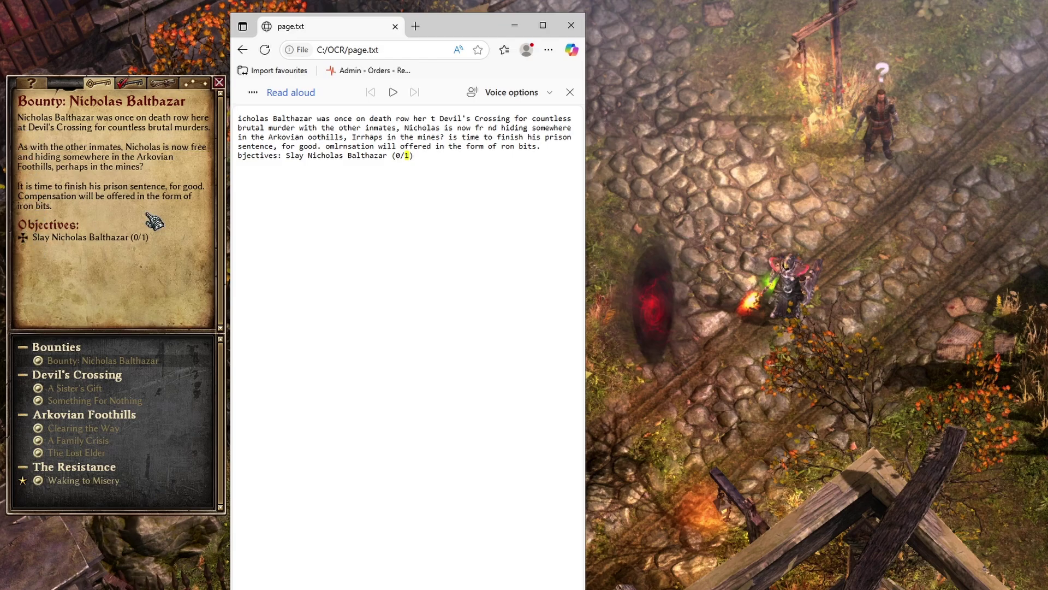
left_click(551, 94)
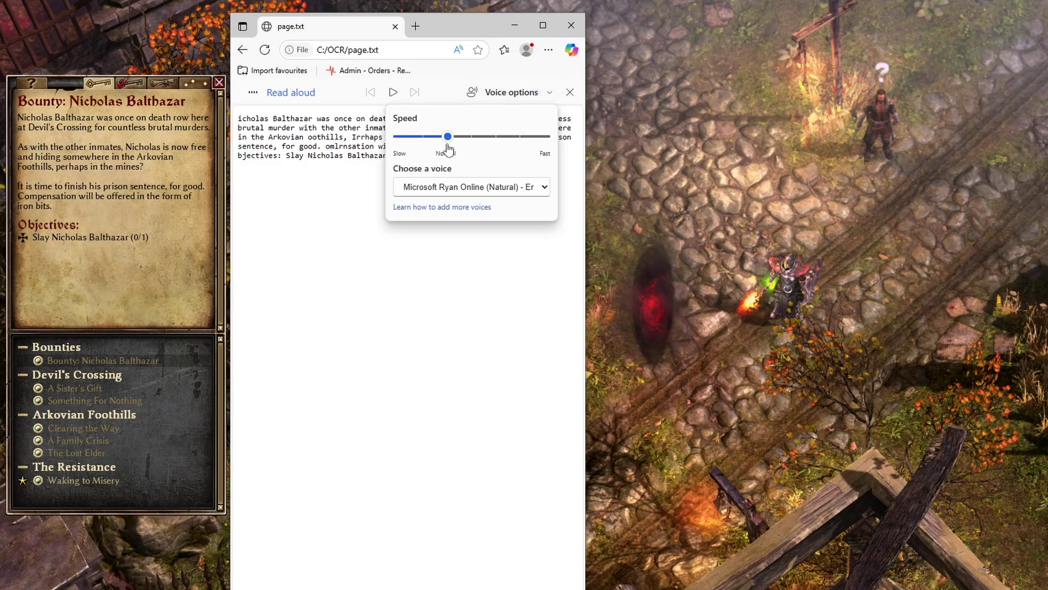
left_click(546, 187)
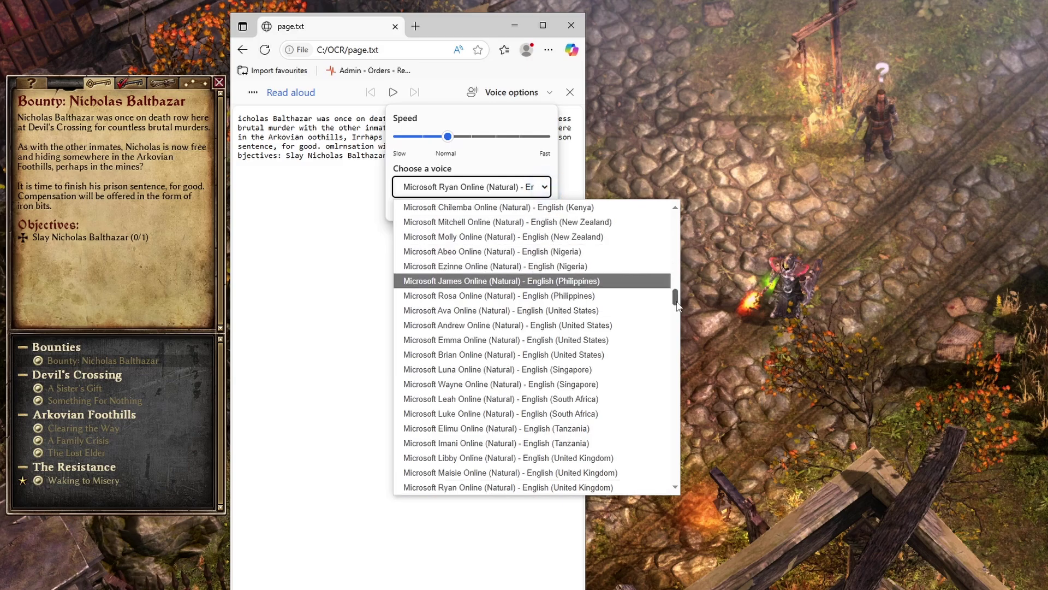
left_click_drag(674, 297, 674, 386)
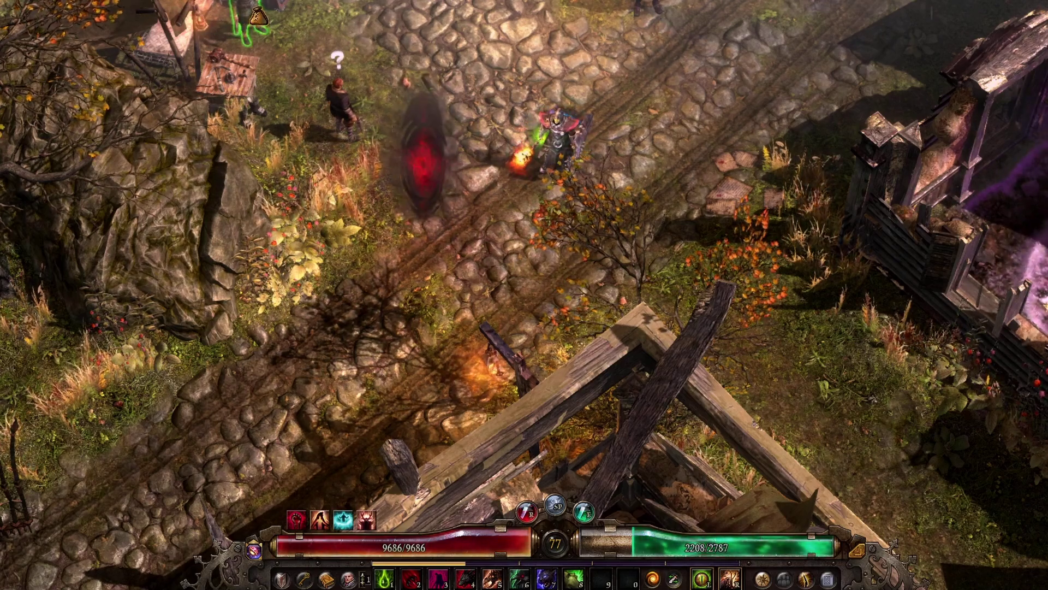
- Talk to Harmond in the game, check his scanned dialogue line in Edge's page.txt, and return to the game scene
left_click(328, 88)
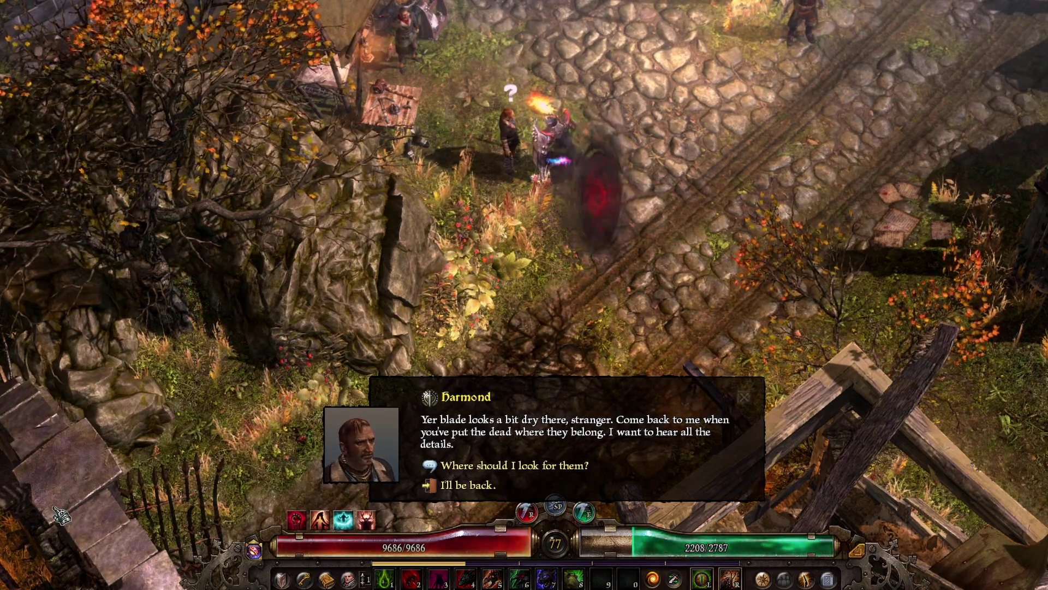
key("alt+Tab")
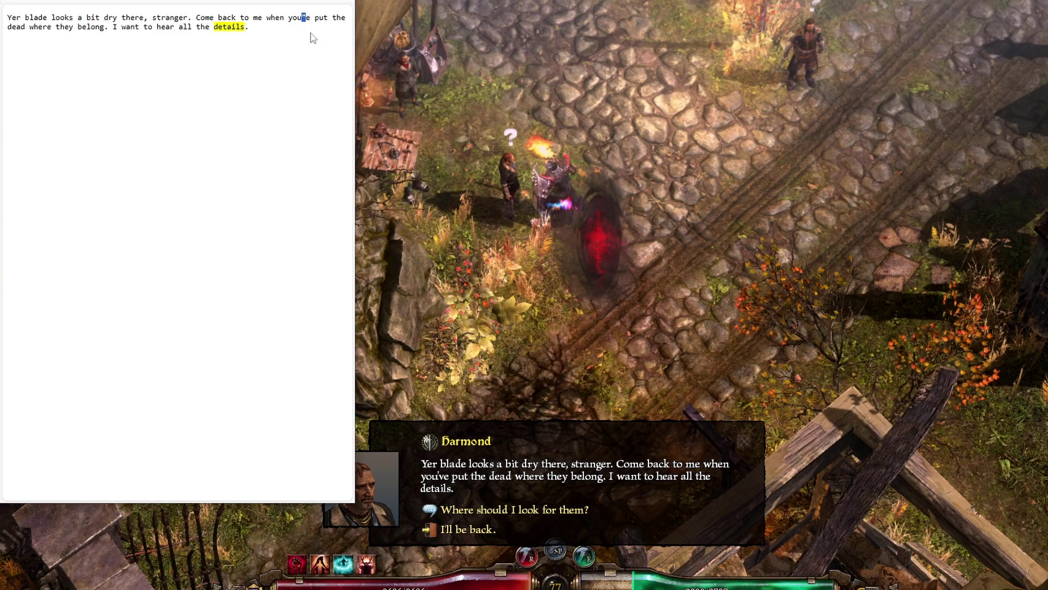
left_click(261, 37)
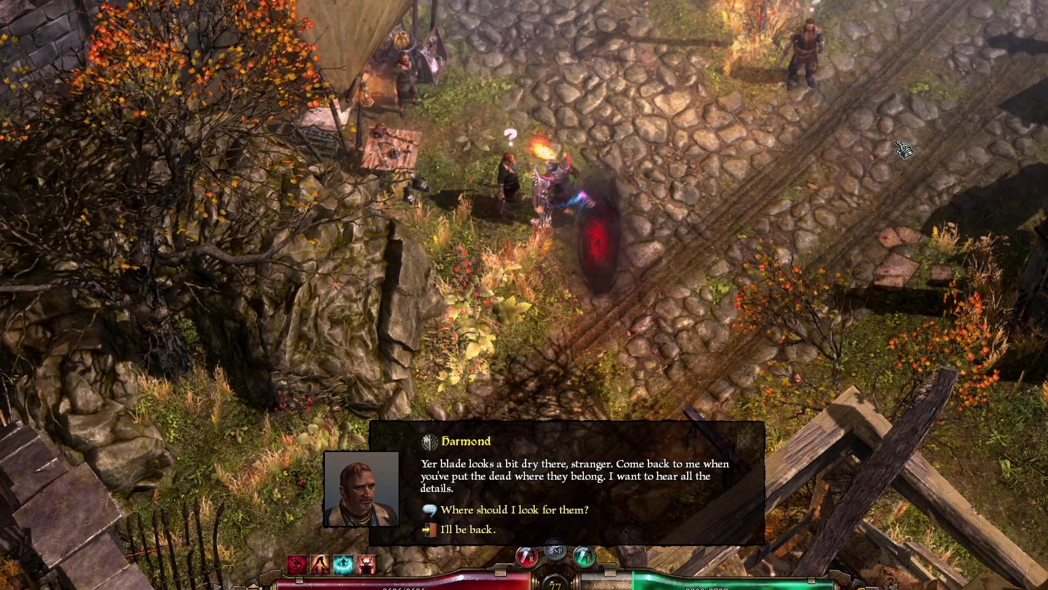
mouse_move(890, 143)
left_mouse_down()
mouse_move(772, 338)
mouse_move(710, 342)
left_mouse_up()
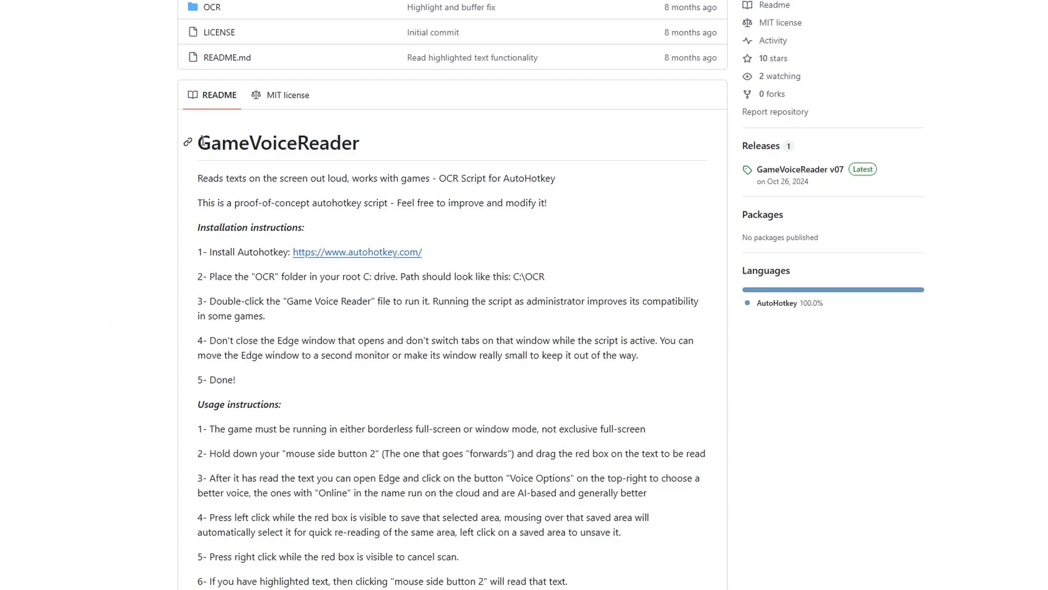
- Return to the README on GitHub and highlight "GameVoice" in the GameVoiceReader heading
left_click_drag(200, 137, 299, 138)
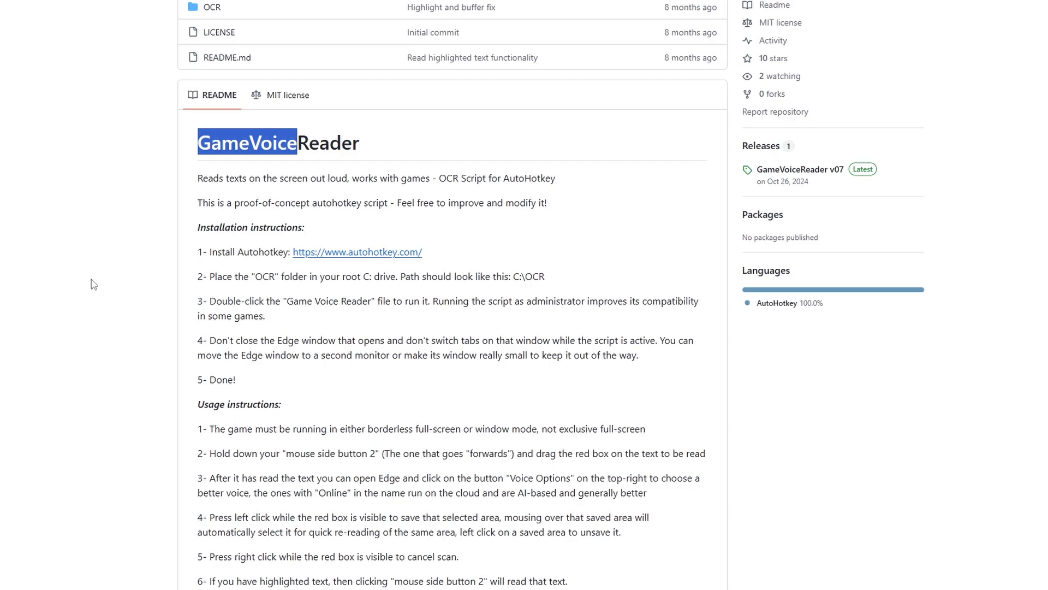